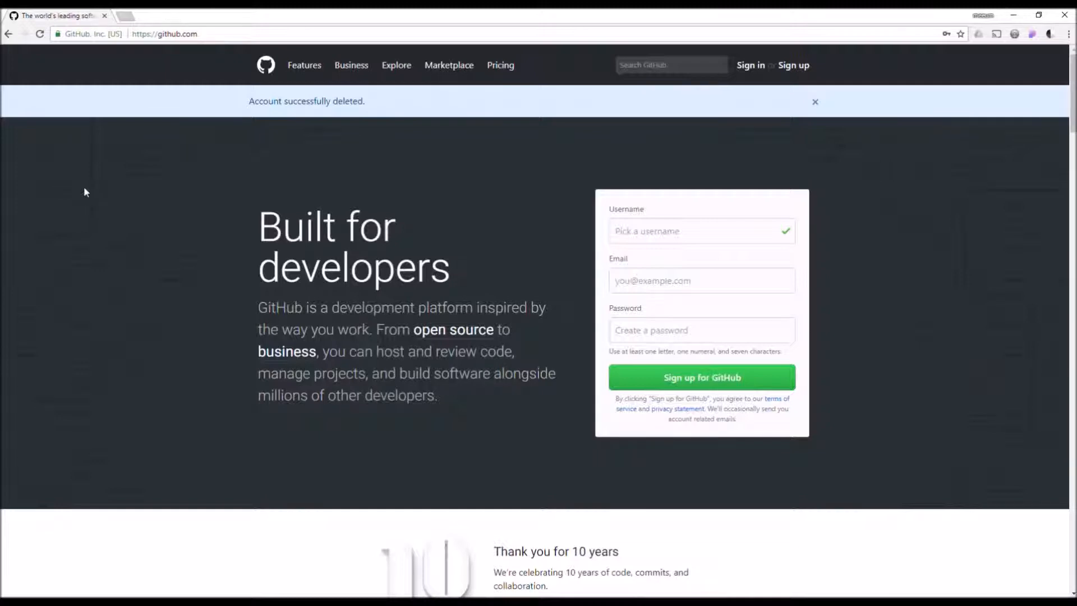
Register a new GitHub account with a username, e-mail address and password.
left_click(637, 229)
type("meeum123")
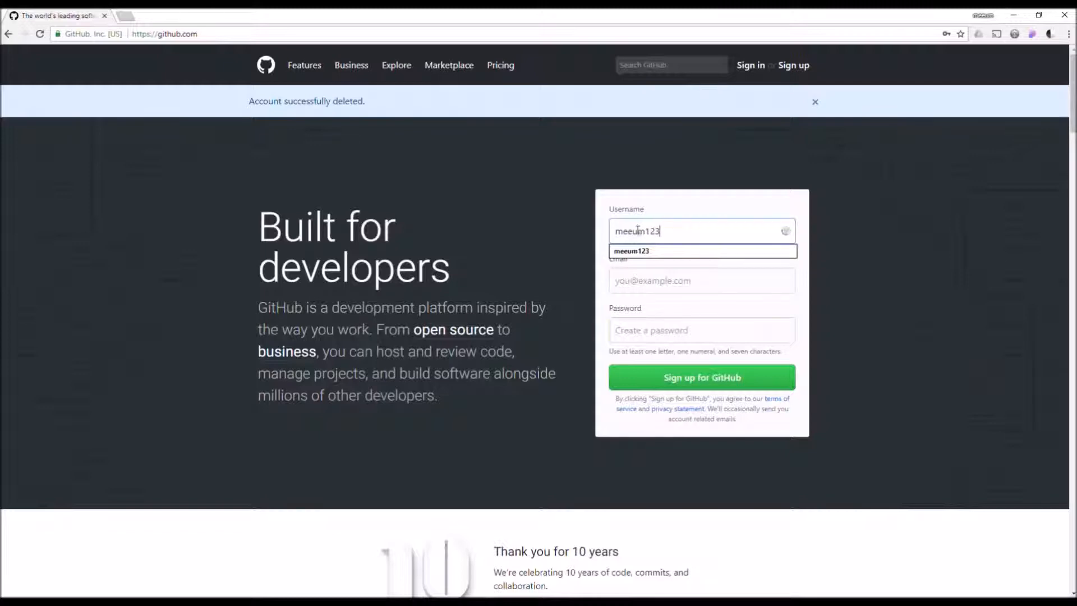
left_click(631, 251)
left_click(634, 282)
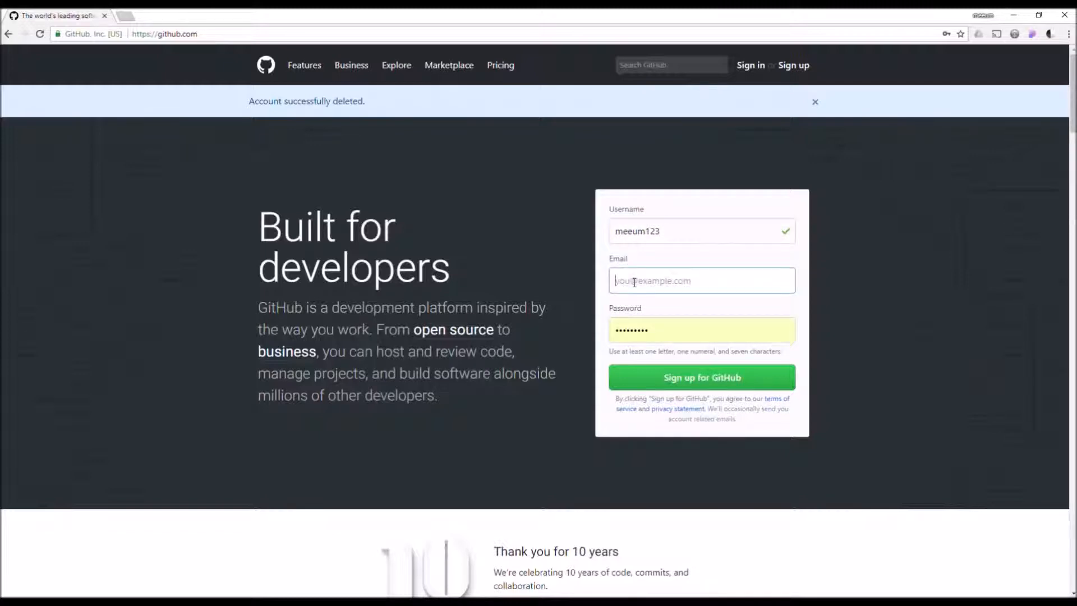
key("Tab")
type("********")
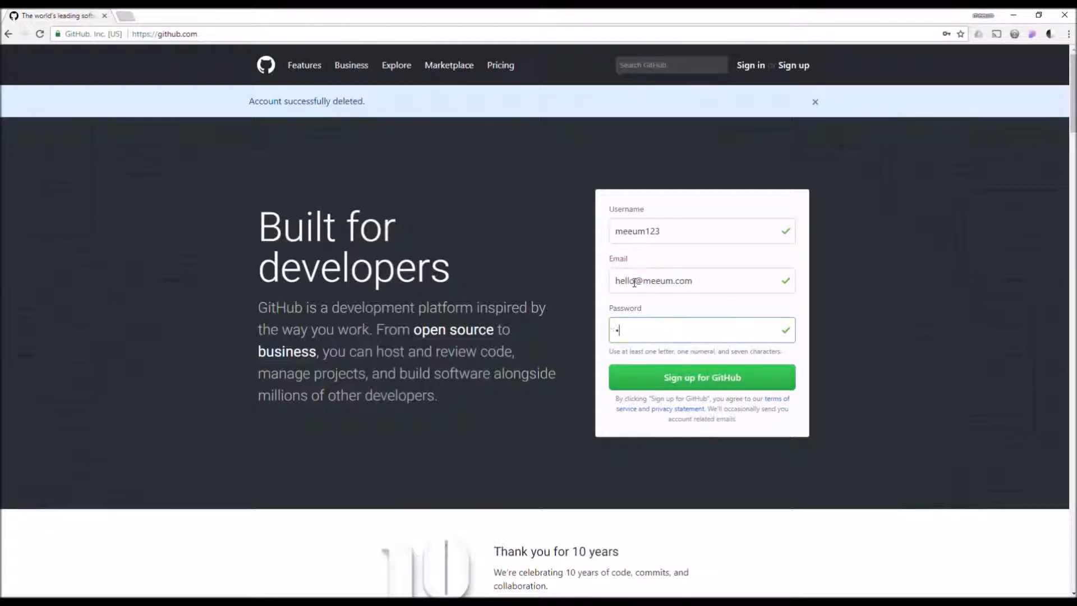
type("*")
left_click(701, 386)
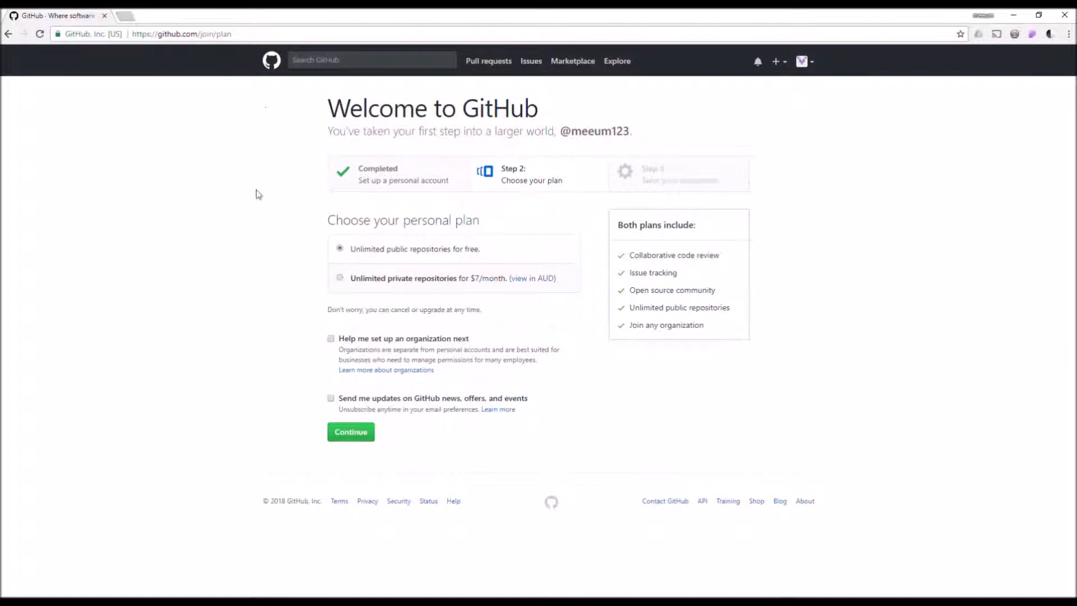
Compare the plans and keep the free 'Unlimited public repositories' plan.
left_click_drag(350, 250, 486, 256)
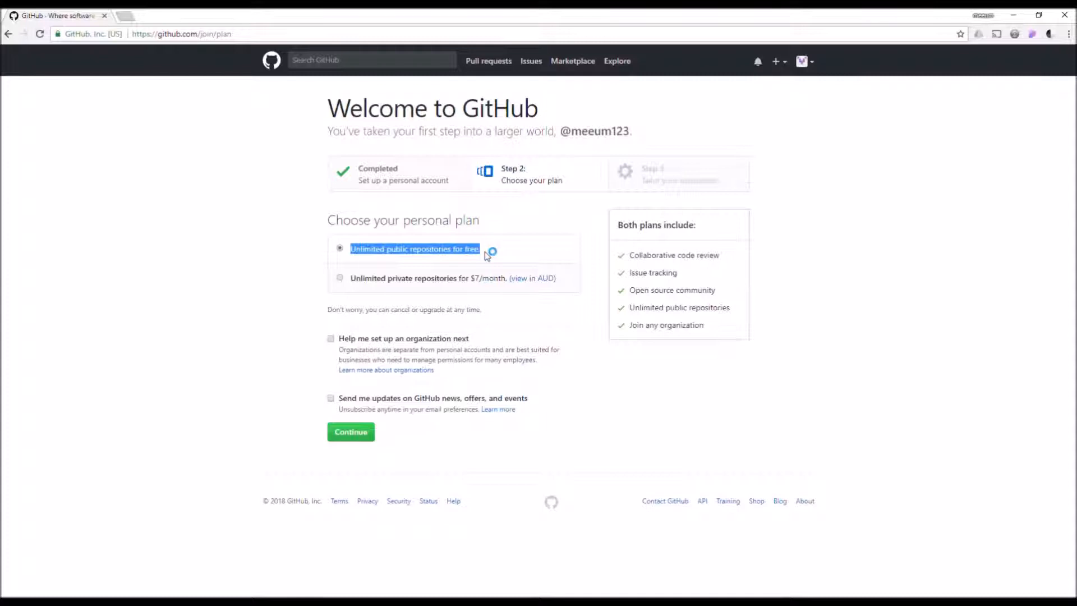
left_click_drag(353, 285, 511, 284)
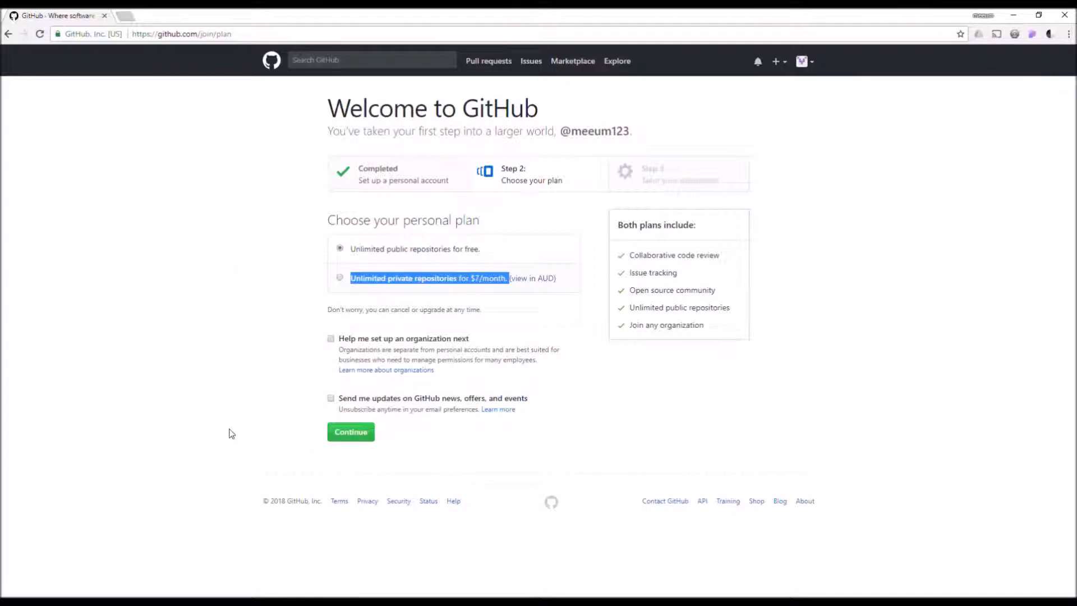
left_click(354, 434)
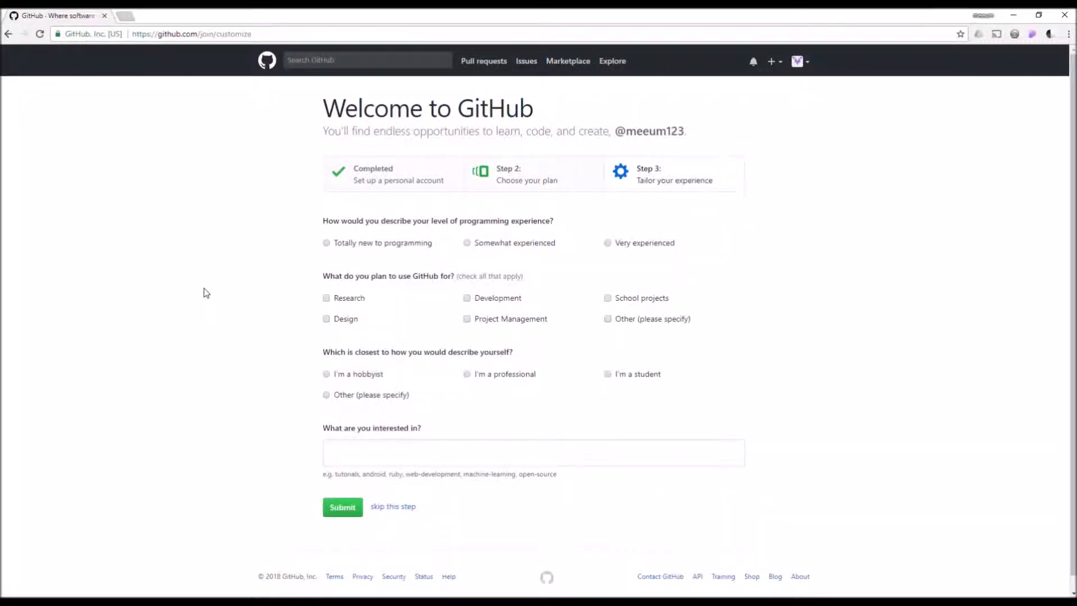
Submit the questionnaire as Totally new to programming, Development use, and I'm a hobbyist.
left_click(327, 243)
left_click(467, 298)
left_click(361, 382)
scroll(255, 448, "down", 1)
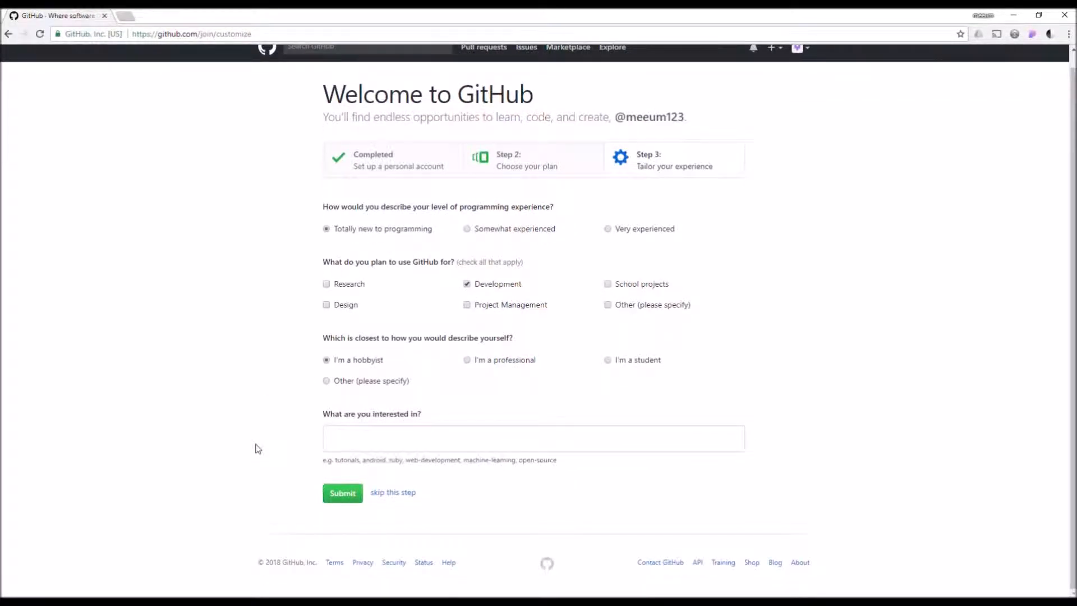
scroll(255, 448, "up", 1)
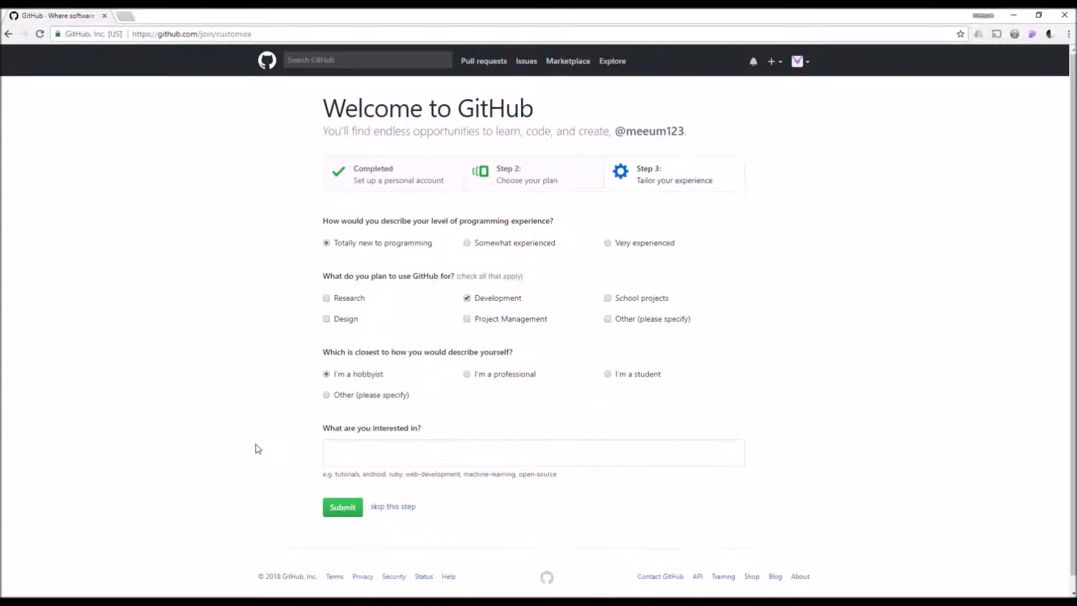
left_click(348, 511)
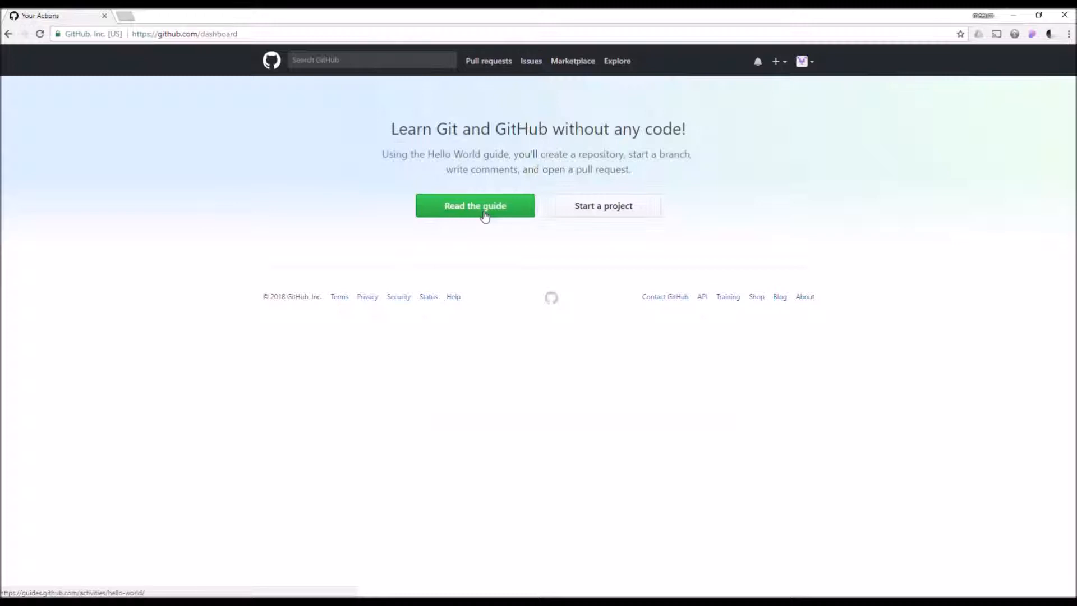
Start a first project from the dashboard, reaching the Create a new repository page.
left_click(601, 209)
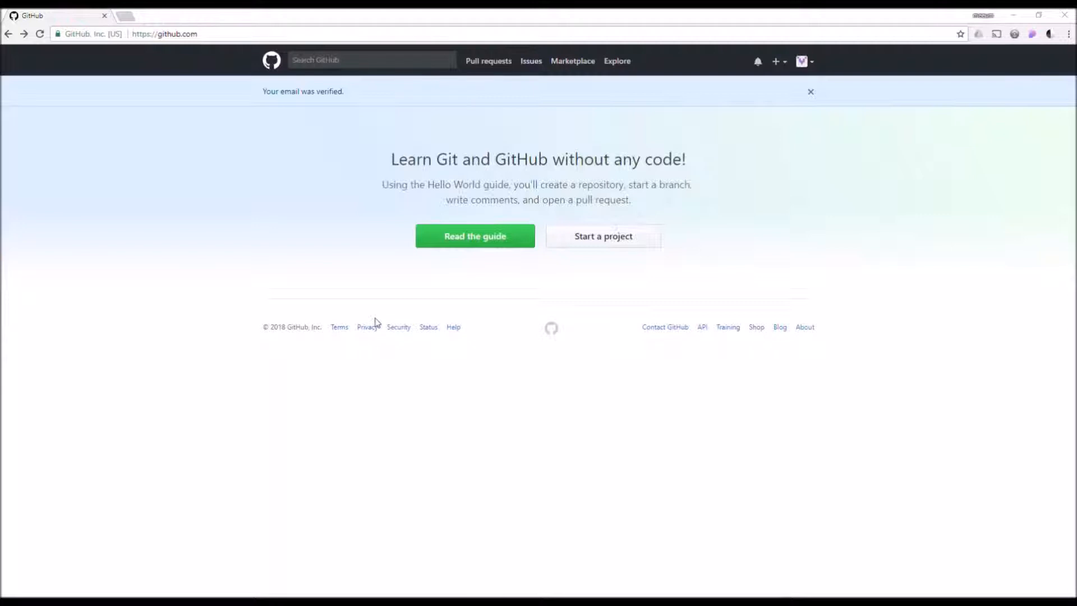
left_click(577, 241)
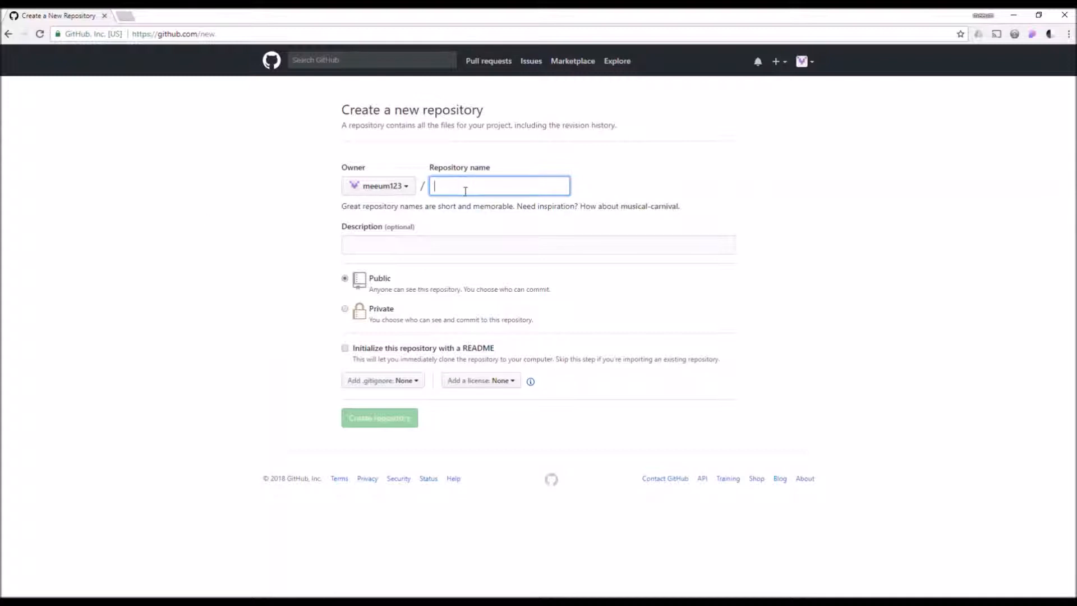
Name the repository first-website, describe it as 'My first git repo and project', and add a README.
type("proe")
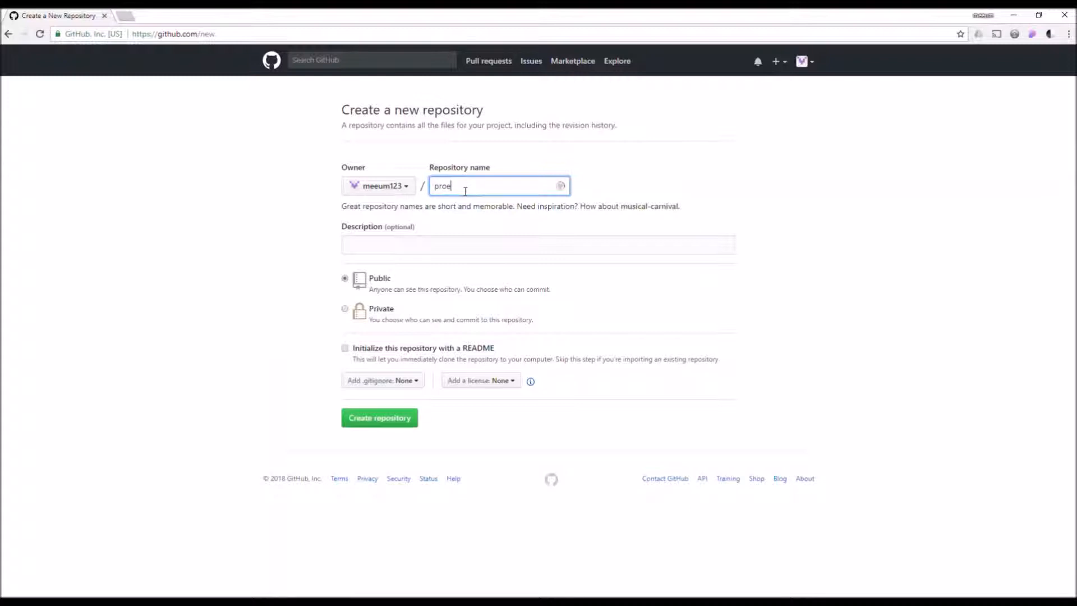
key("BackSpace")
key("BackSpace")
key("BackSpace")
type("first-website")
left_click(531, 248)
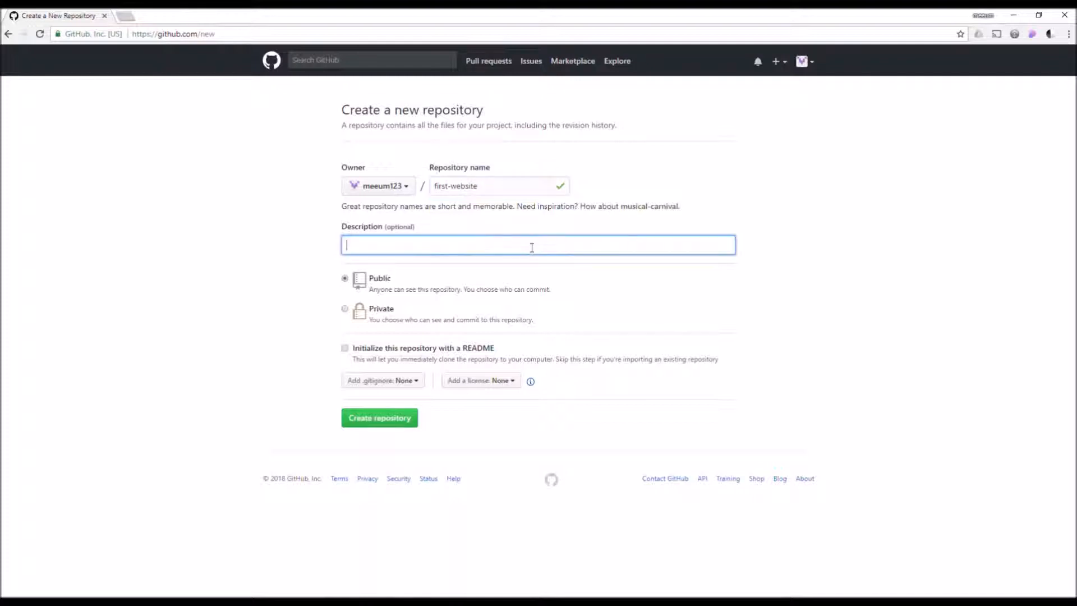
type("My first git repo and project")
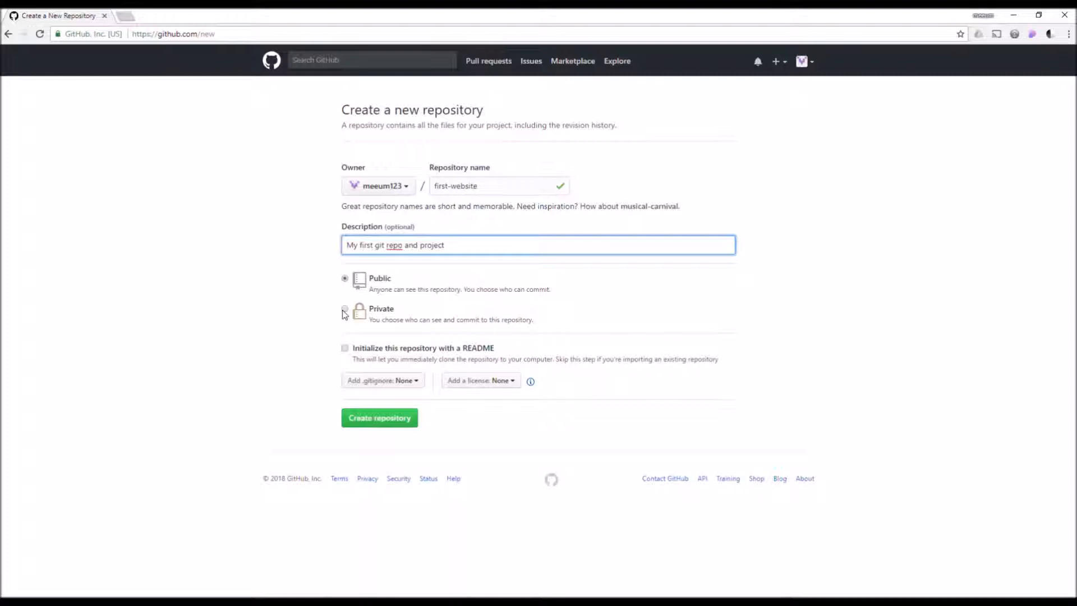
left_click(345, 347)
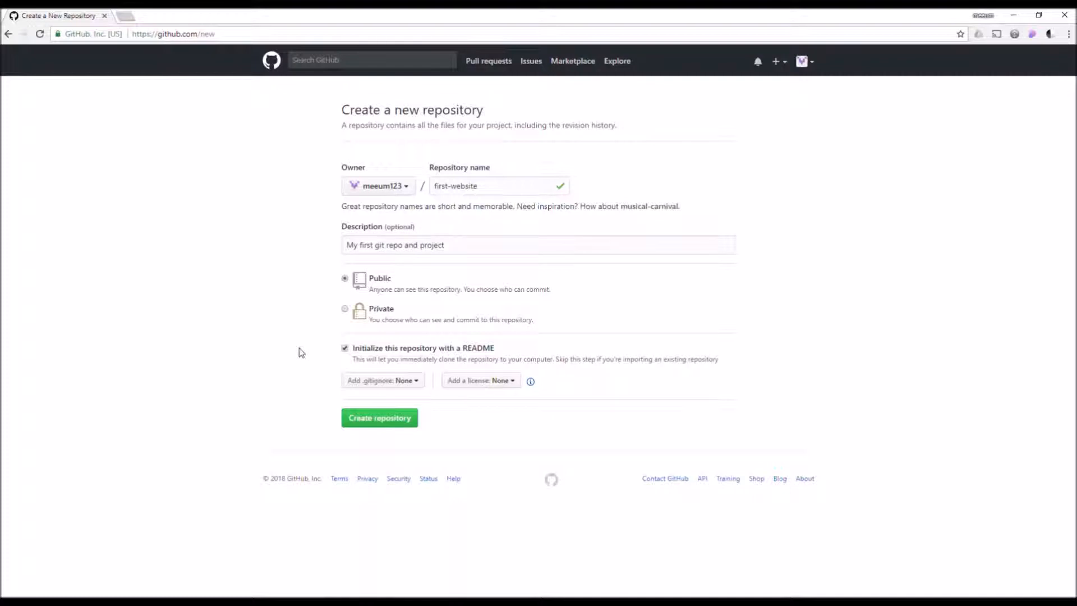
Leave the .gitignore template at None and create the first-website repository.
left_click(378, 381)
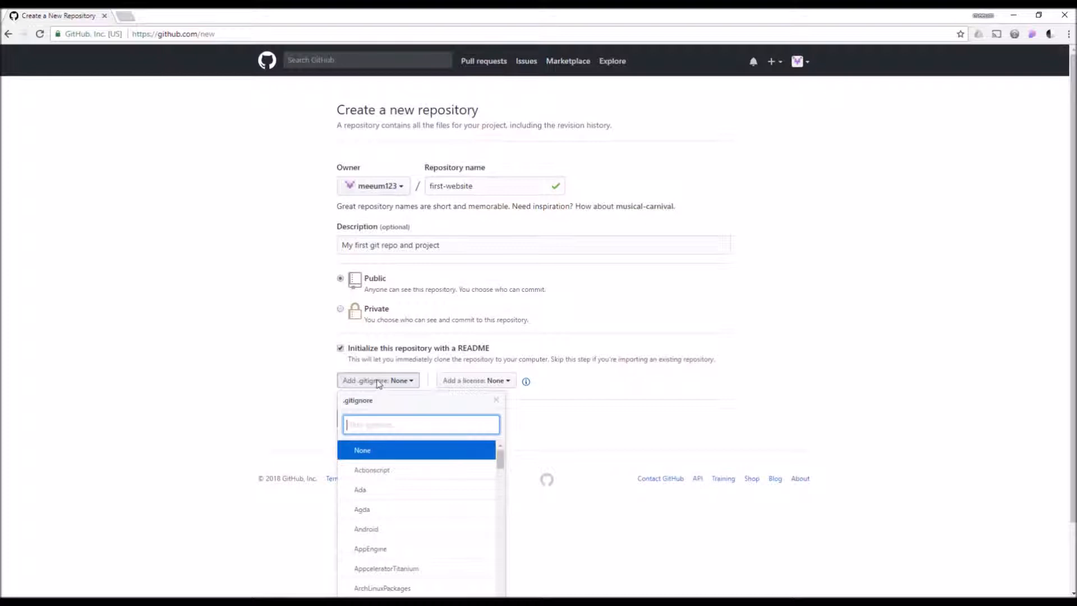
left_click(378, 382)
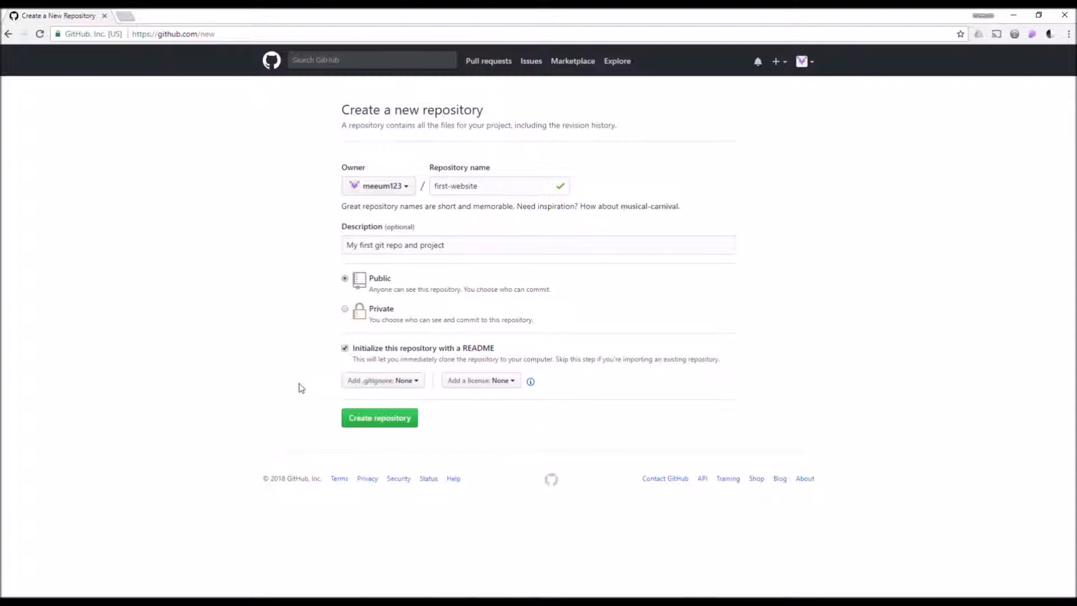
left_click(362, 425)
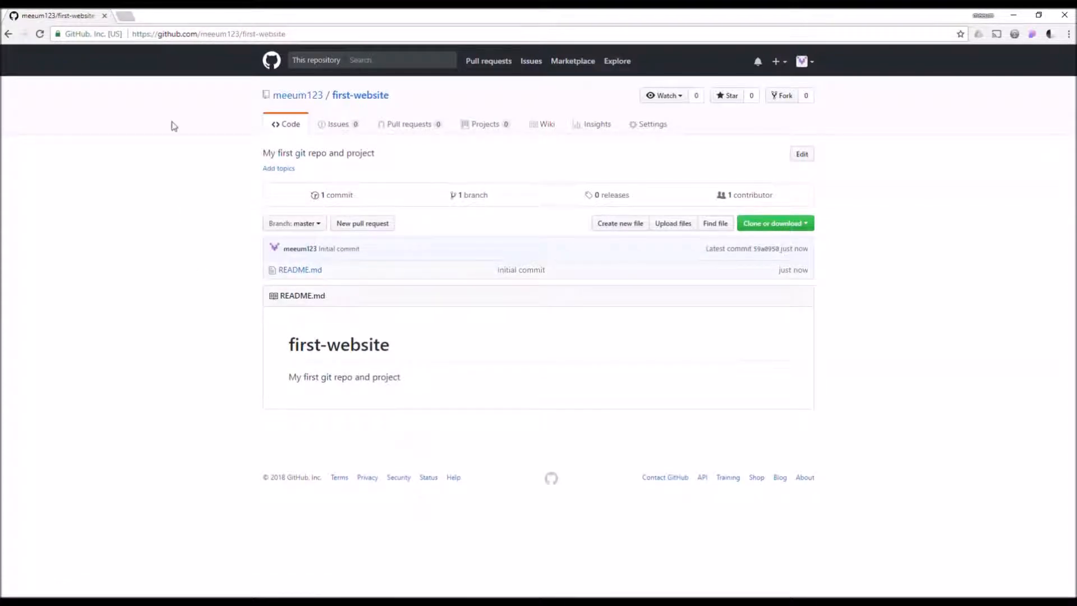
Highlight the first-website repository path in the browser's address bar.
left_click_drag(157, 36, 286, 36)
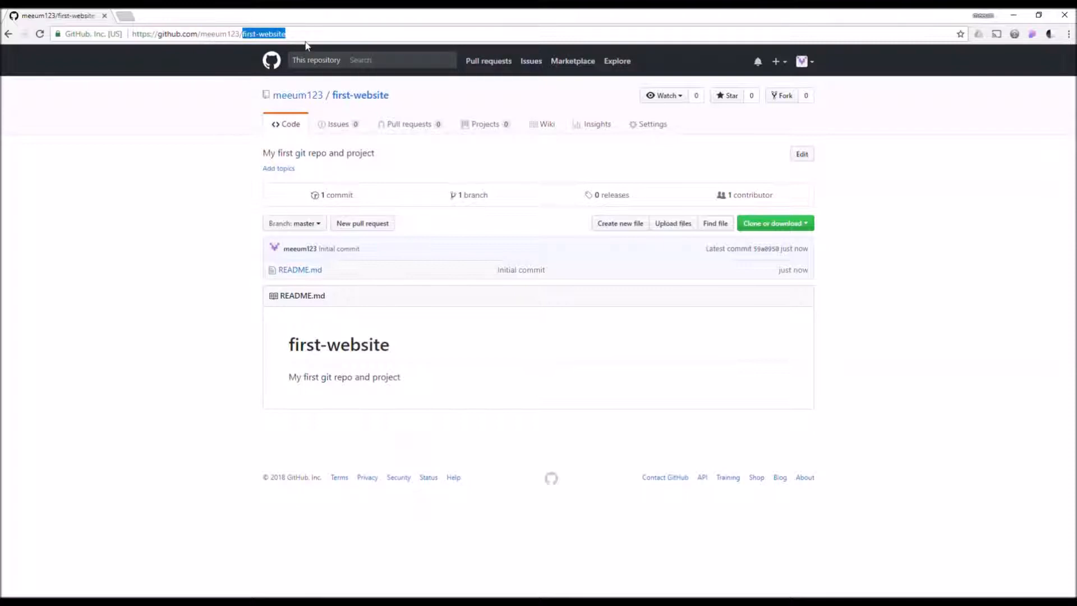